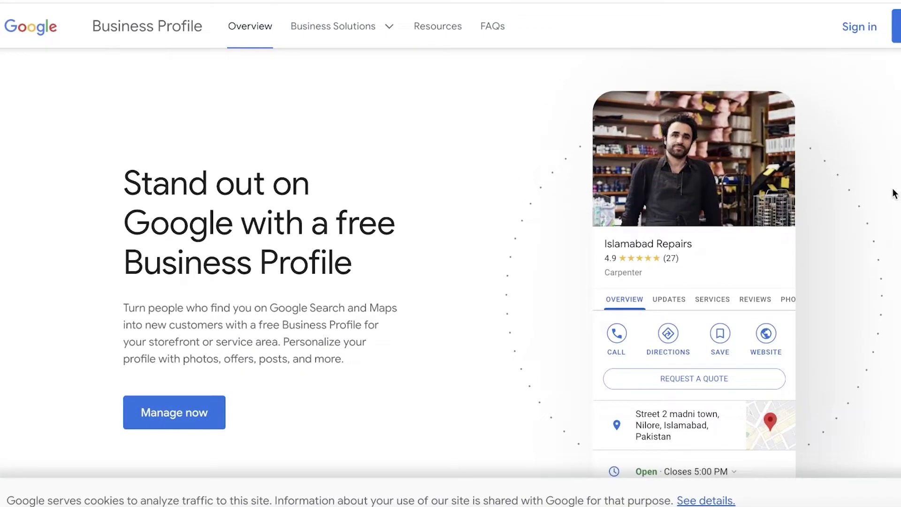
# - Look over the Business Profile introduction page and the management options and details of the existing ElectricianS profile
pyautogui.scroll(-3, 896, 193)
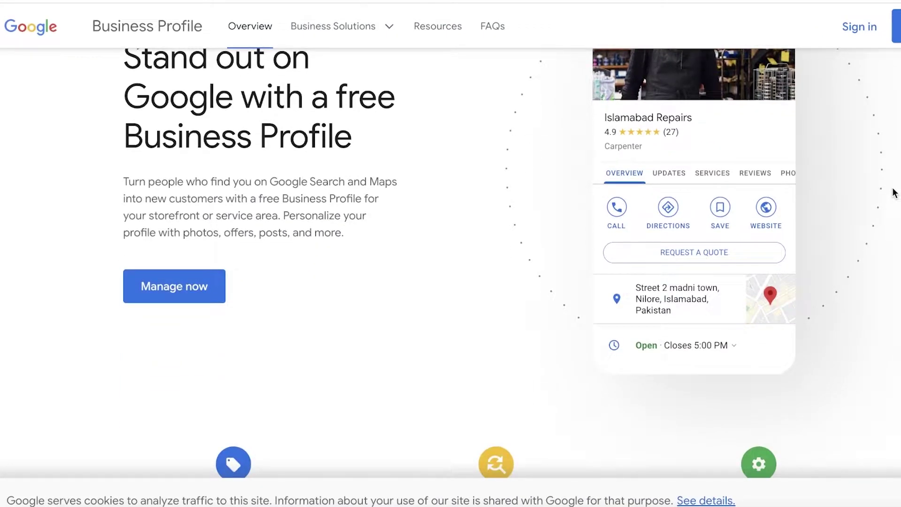
pyautogui.scroll(-3, 895, 193)
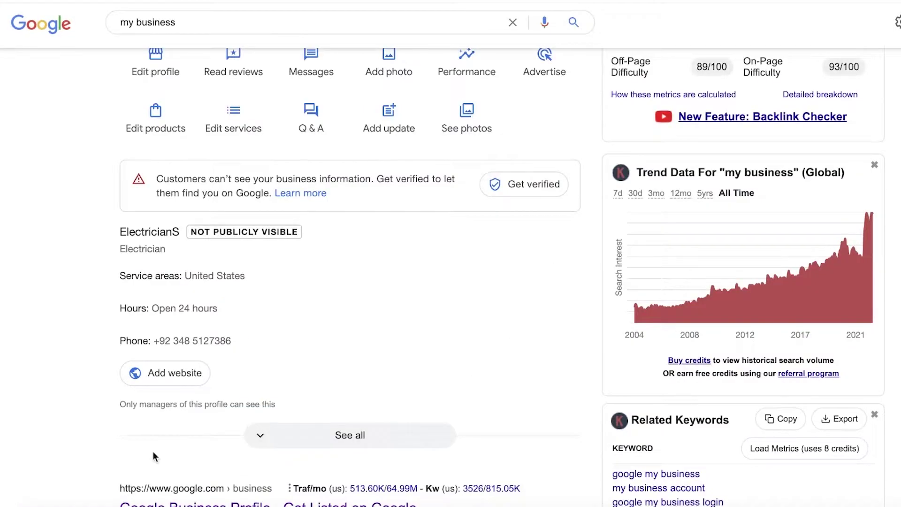
pyautogui.scroll(3, 196, 298)
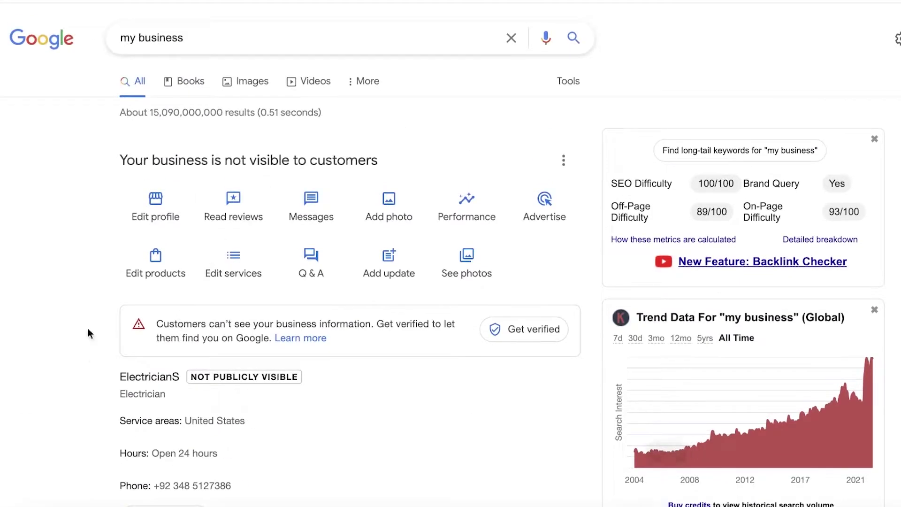
pyautogui.scroll(-1, 176, 202)
pyautogui.scroll(-3, 188, 179)
pyautogui.scroll(3, 198, 159)
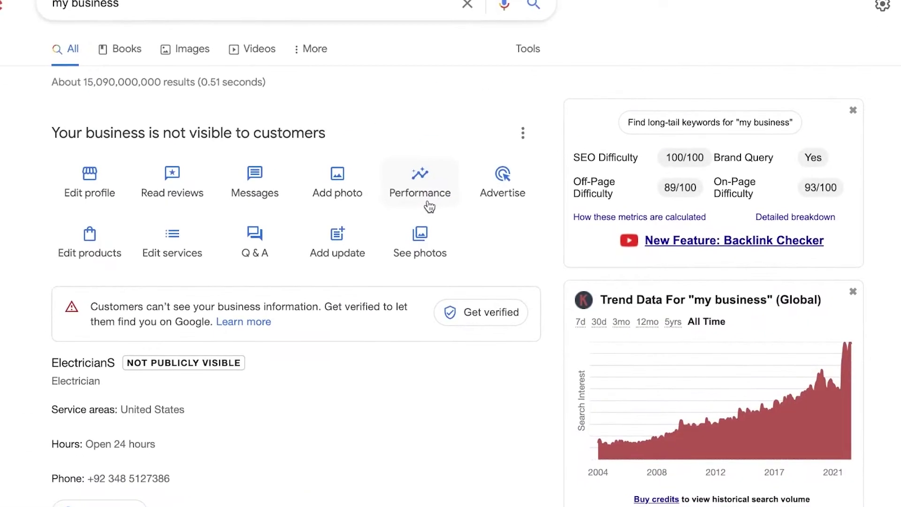
pyautogui.scroll(-3, 262, 286)
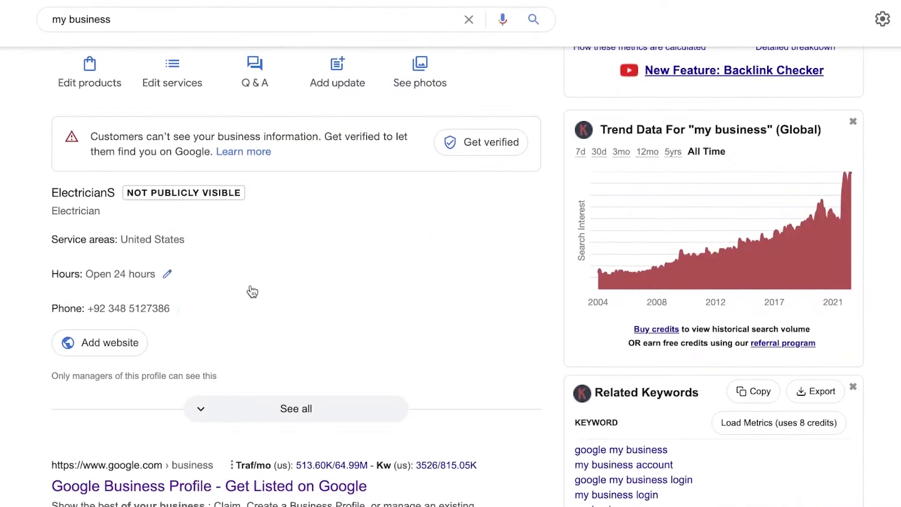
pyautogui.scroll(2, 263, 289)
pyautogui.scroll(3, 348, 175)
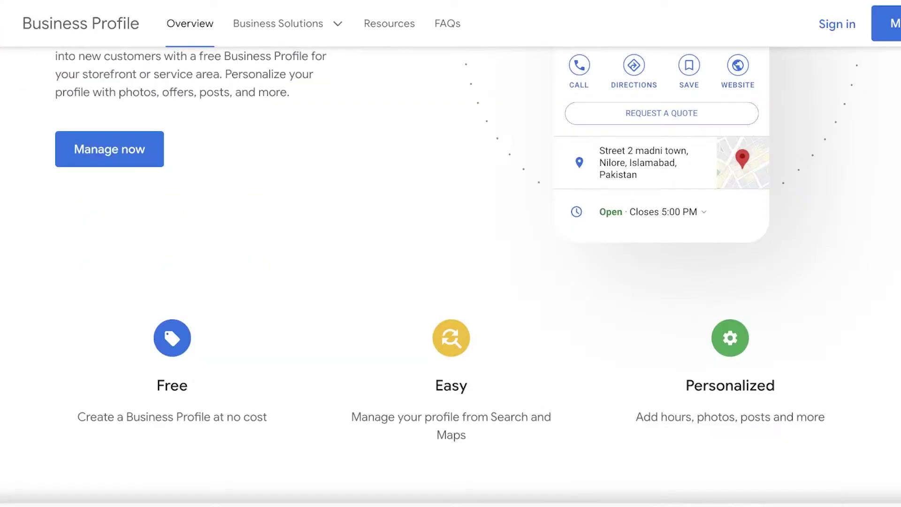
# - Read through the Business Profile overview page, including the customer-connection features and the success stories
pyautogui.scroll(6, 519, 115)
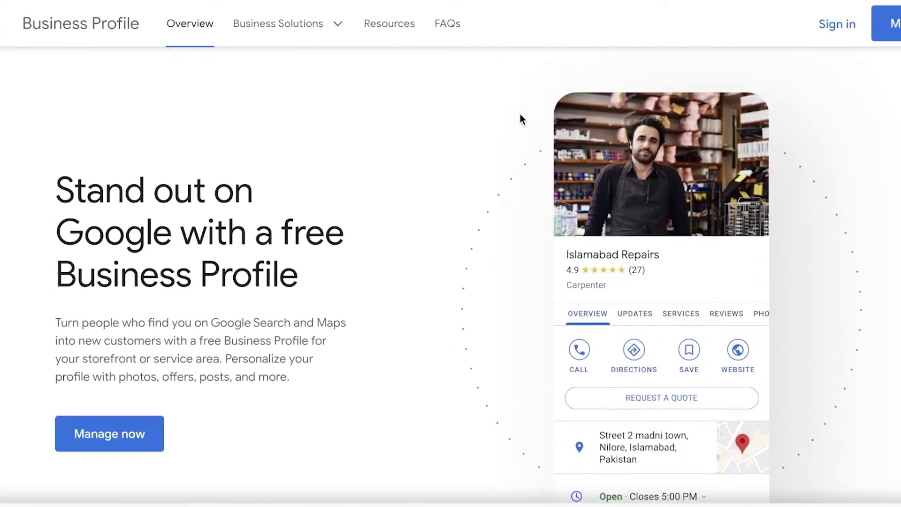
pyautogui.scroll(-10, 520, 117)
pyautogui.scroll(-2, 451, 263)
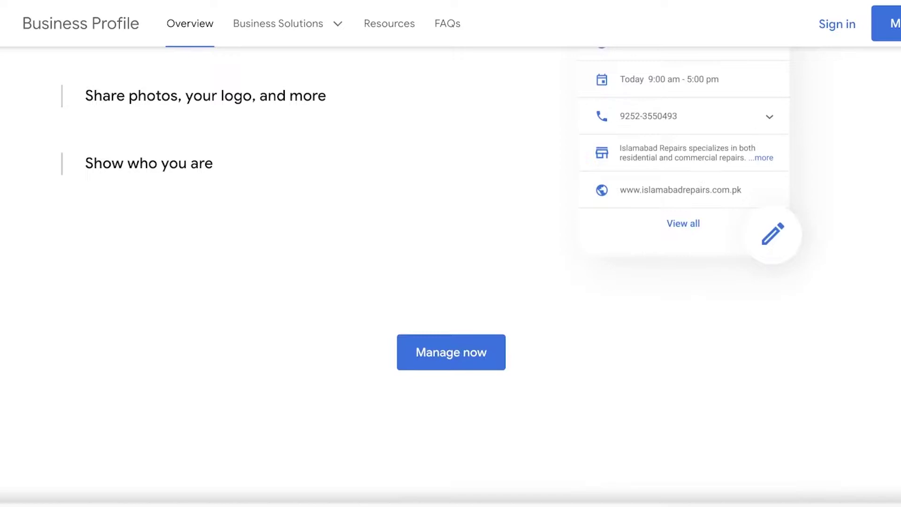
pyautogui.scroll(-9, 451, 254)
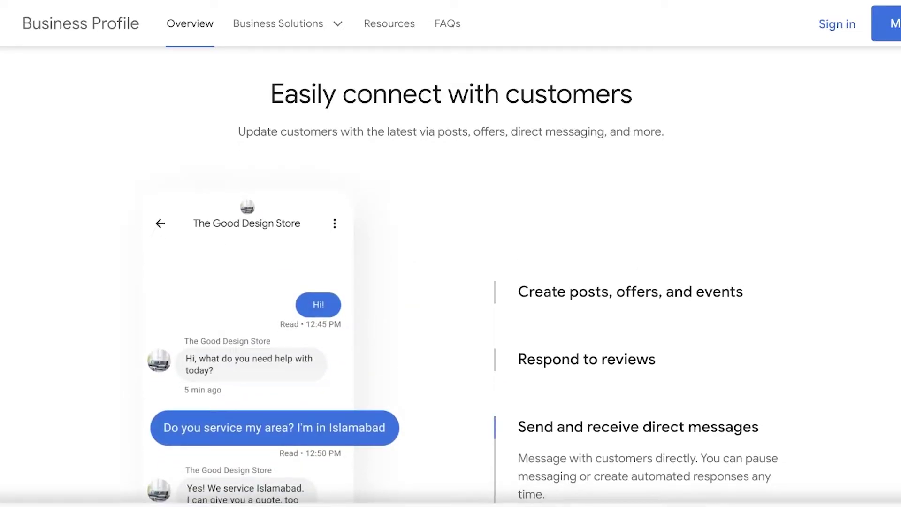
pyautogui.scroll(15, 451, 273)
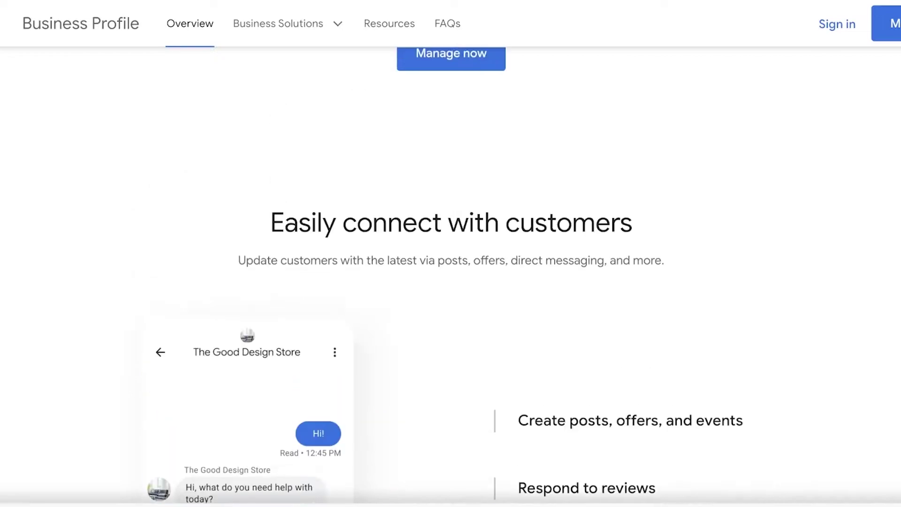
pyautogui.scroll(10, 451, 273)
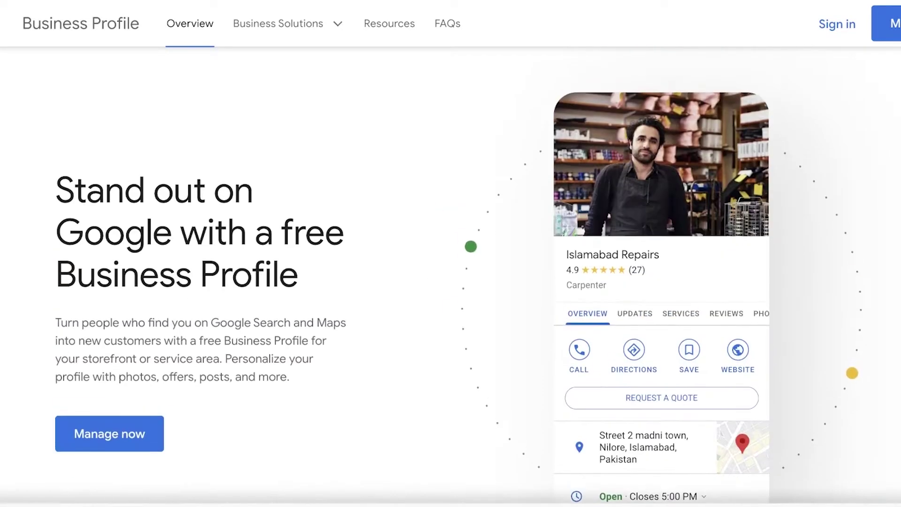
pyautogui.scroll(-20, 451, 273)
pyautogui.scroll(-10, 450, 272)
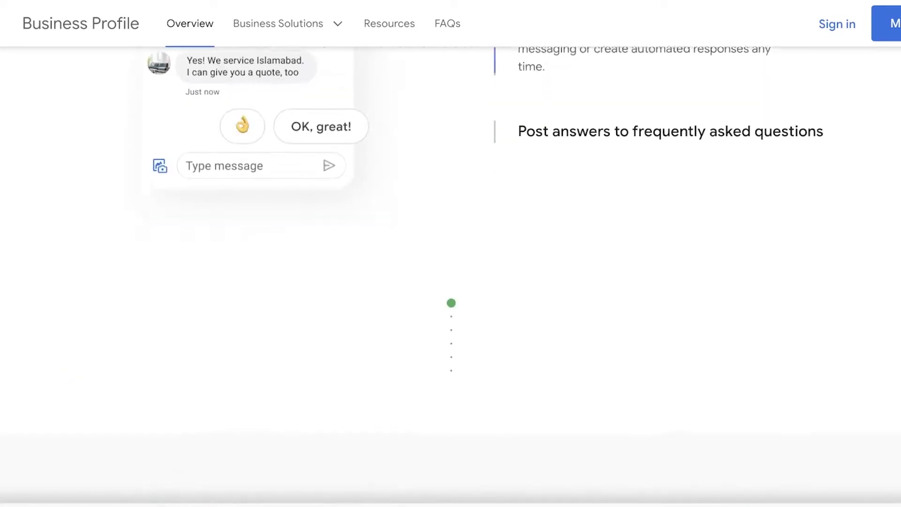
pyautogui.scroll(-15, 451, 272)
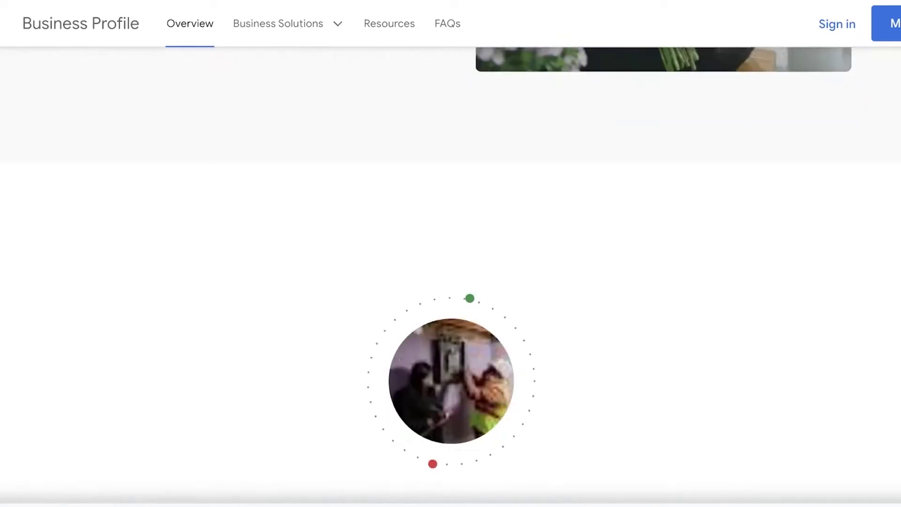
pyautogui.scroll(5, 451, 273)
pyautogui.scroll(-5, 450, 272)
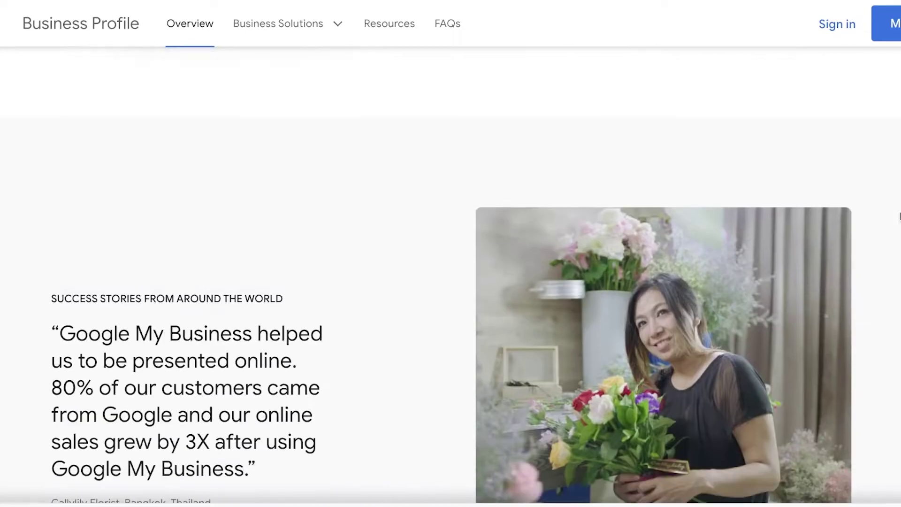
pyautogui.scroll(-1, 450, 272)
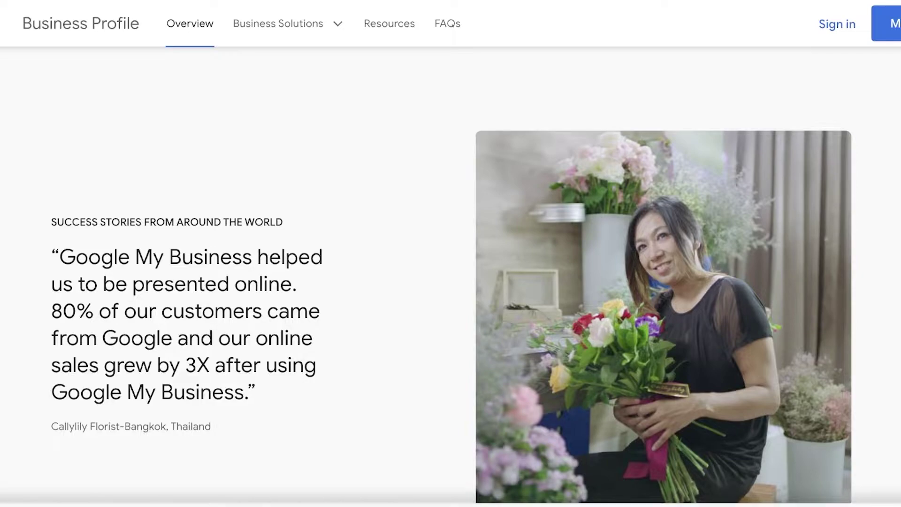
pyautogui.scroll(-10, 732, 109)
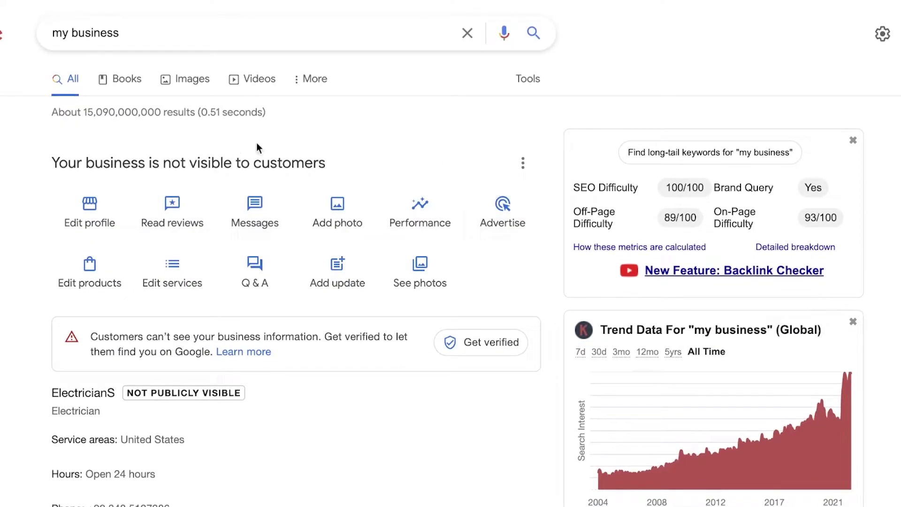
# - Start a new Business Profile from the existing profile's management options and choose to add the business to Google
pyautogui.scroll(-7, 312, 151)
pyautogui.scroll(6, 329, 210)
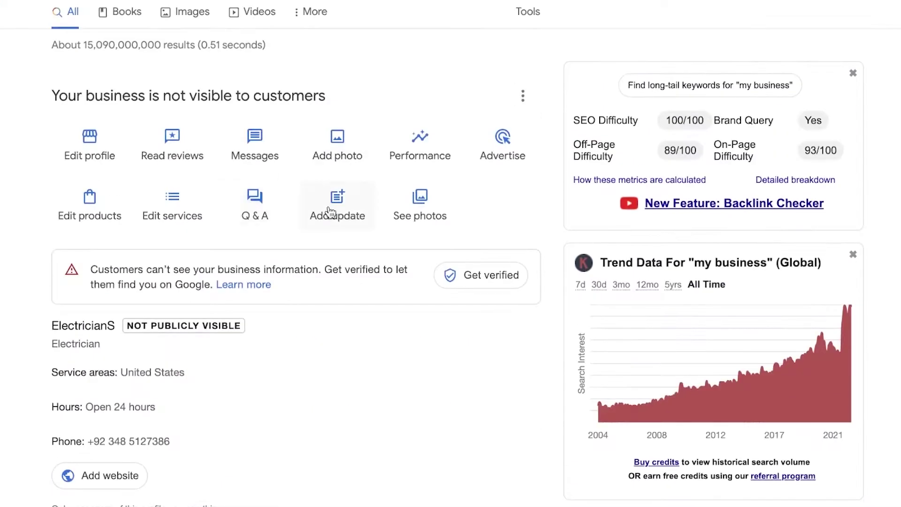
pyautogui.scroll(1, 374, 134)
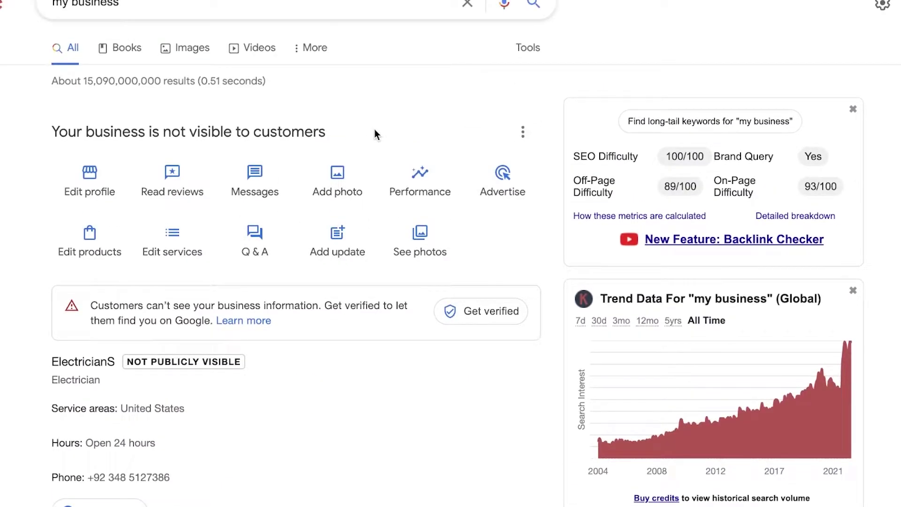
pyautogui.click(522, 134)
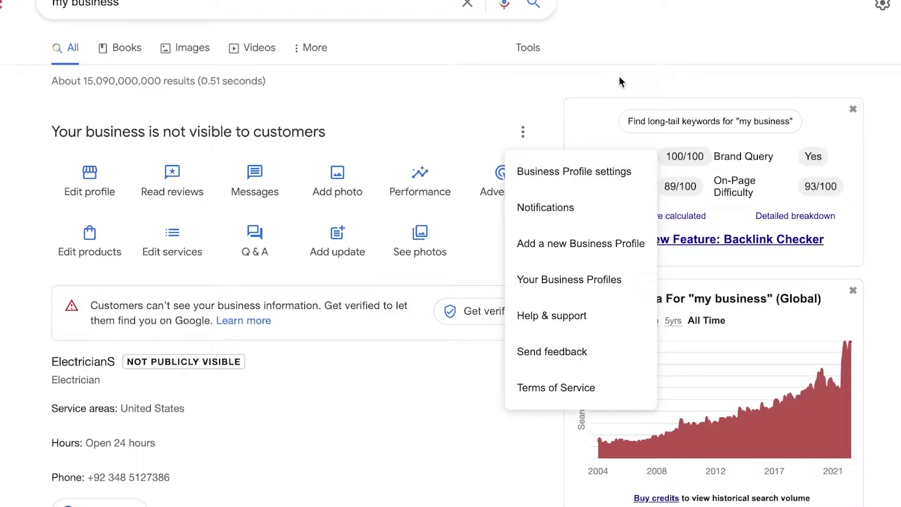
pyautogui.click(550, 252)
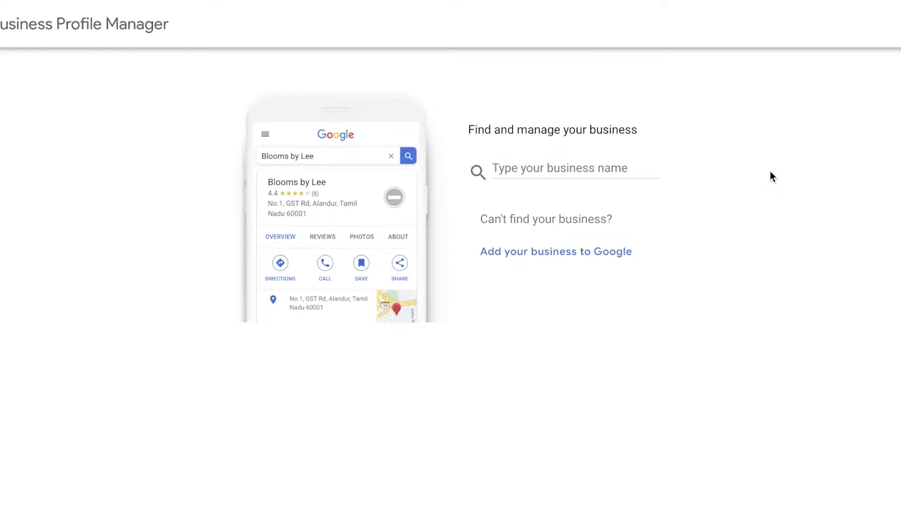
pyautogui.click(581, 169)
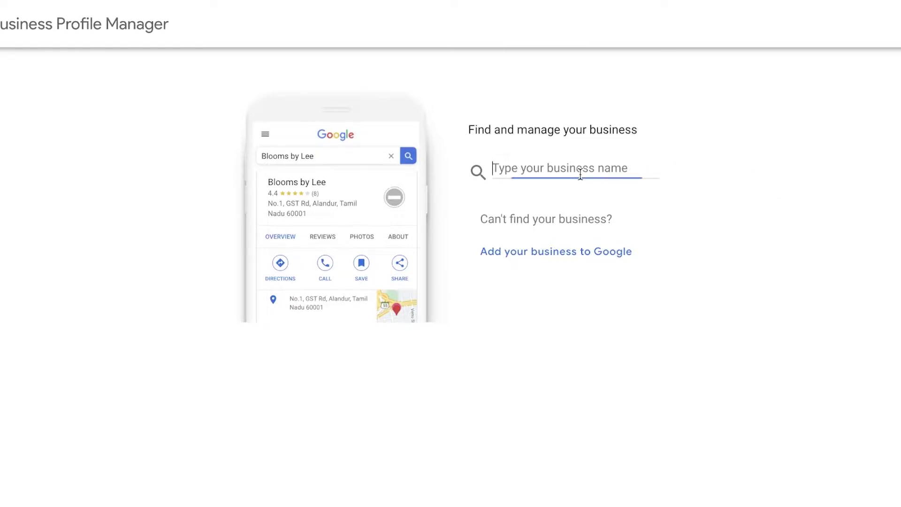
pyautogui.click(533, 256)
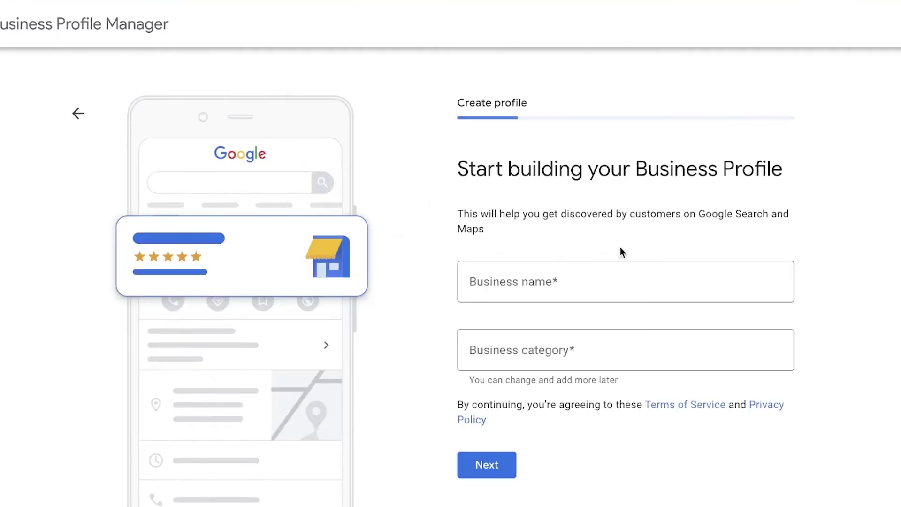
# - Name the business "Nail Salon", set its category to Beauty salon, and continue
pyautogui.click(593, 282)
pyautogui.click(625, 259)
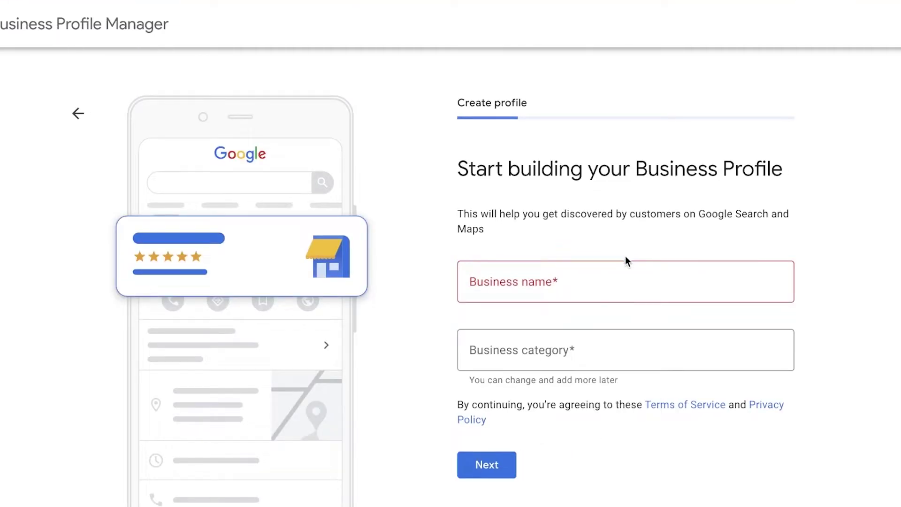
pyautogui.click(608, 271)
pyautogui.write('Nail Salon')
pyautogui.click(516, 331)
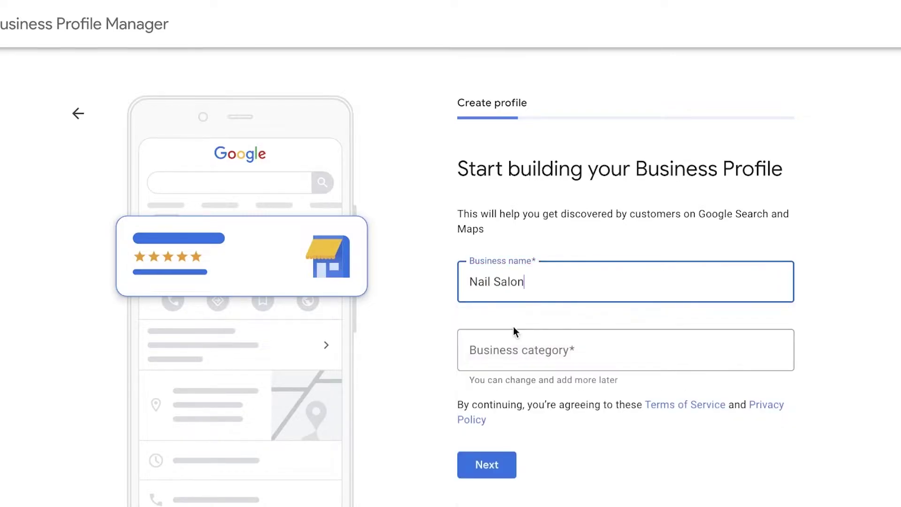
pyautogui.click(577, 368)
pyautogui.click(582, 394)
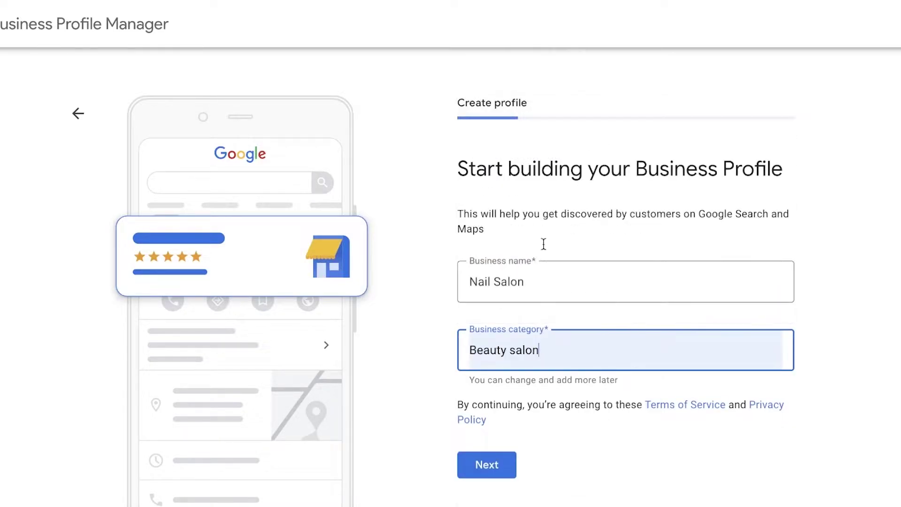
pyautogui.click(484, 466)
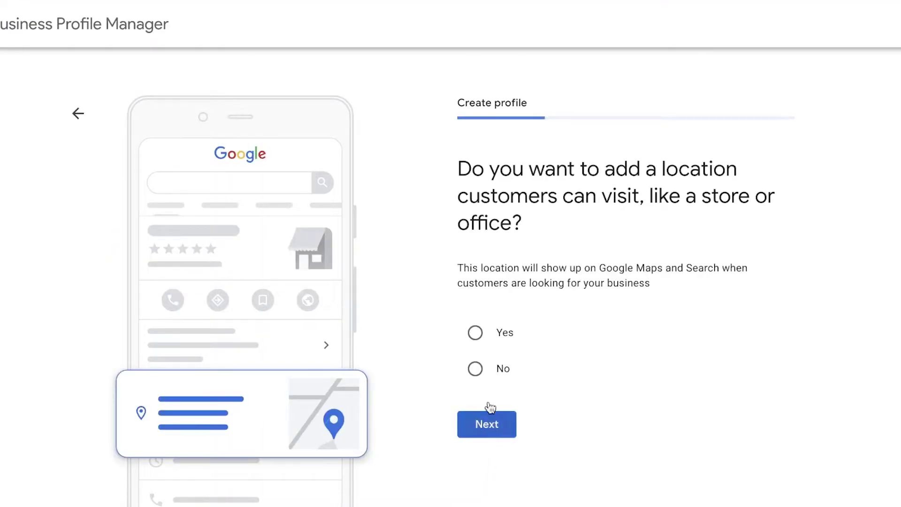
# - Answer Yes to adding a location customers can visit, and submit the business address
pyautogui.click(493, 339)
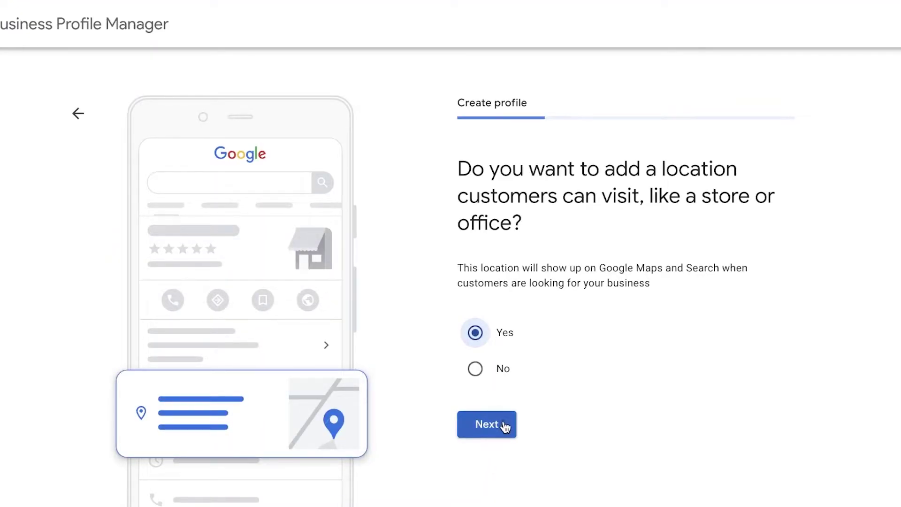
pyautogui.click(504, 423)
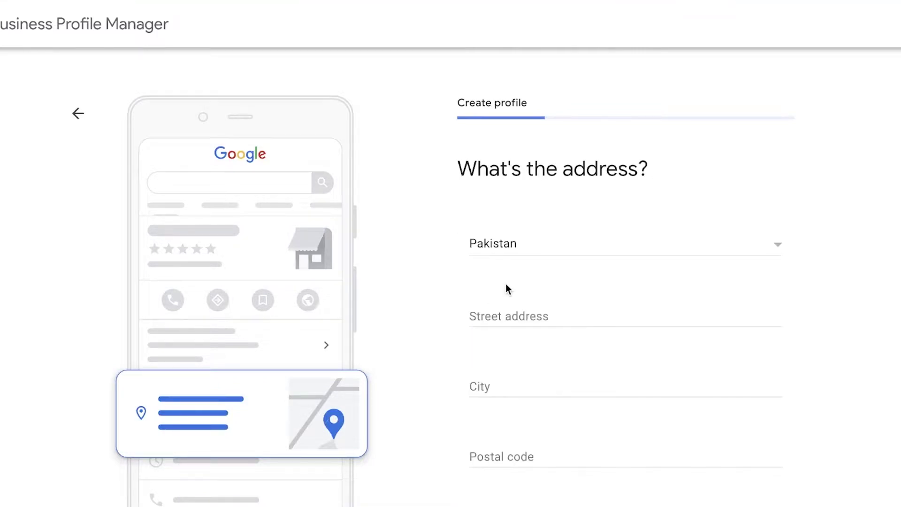
pyautogui.scroll(-1, 526, 272)
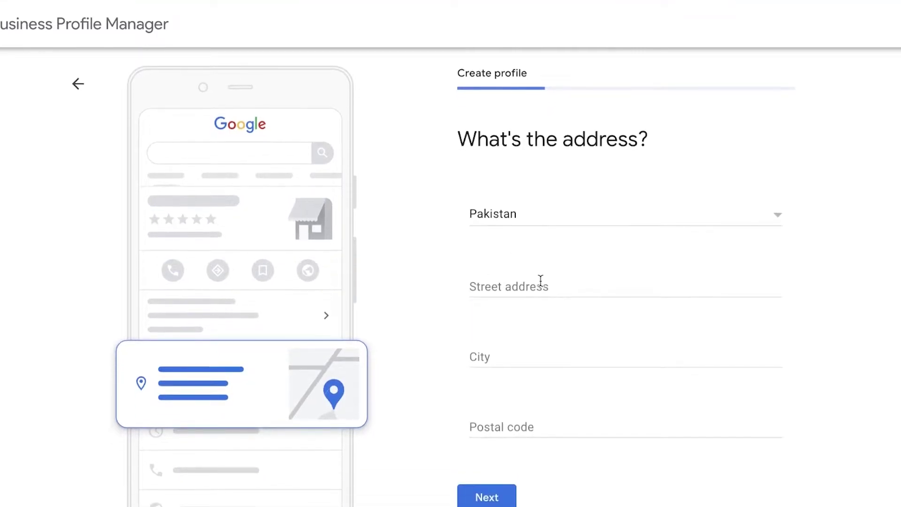
pyautogui.click(500, 491)
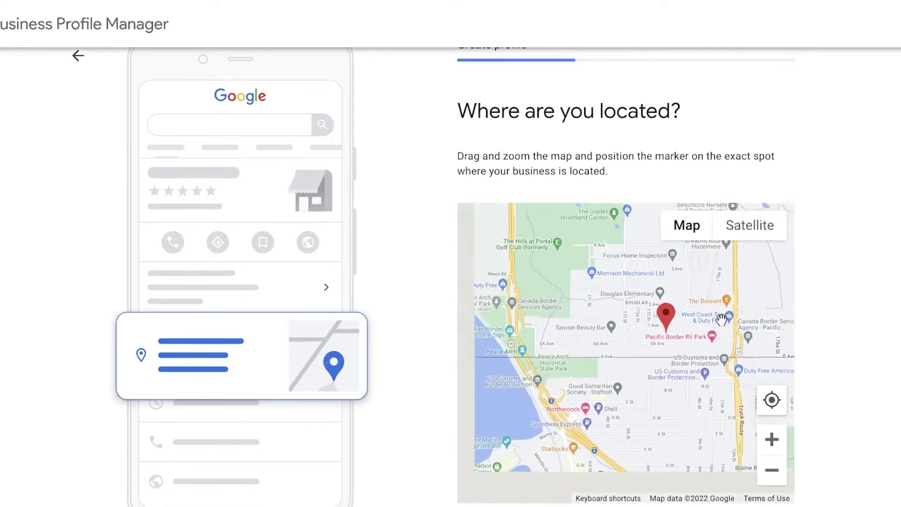
# - Check the business marker's spot on the map near Pacific Border RV Park and confirm the location
pyautogui.scroll(2, 722, 319)
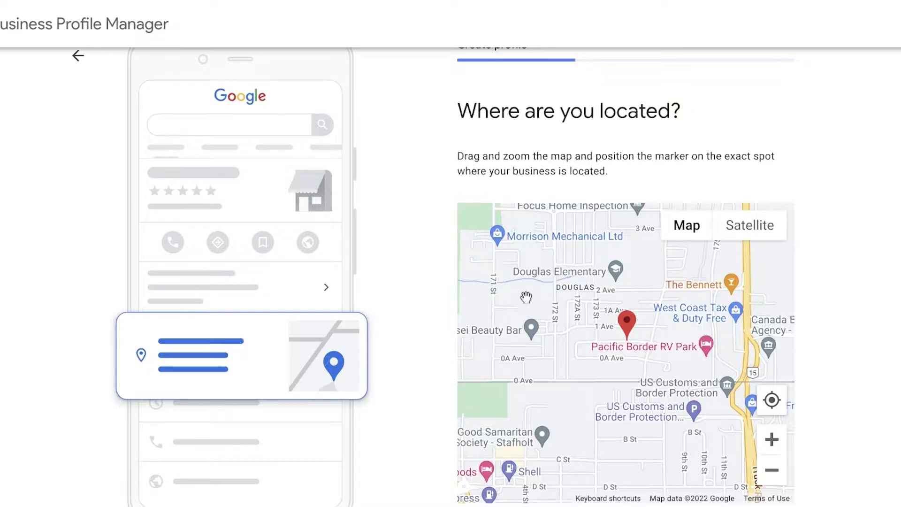
pyautogui.scroll(-2, 526, 298)
pyautogui.moveTo(597, 328); pyautogui.dragTo(621, 382)
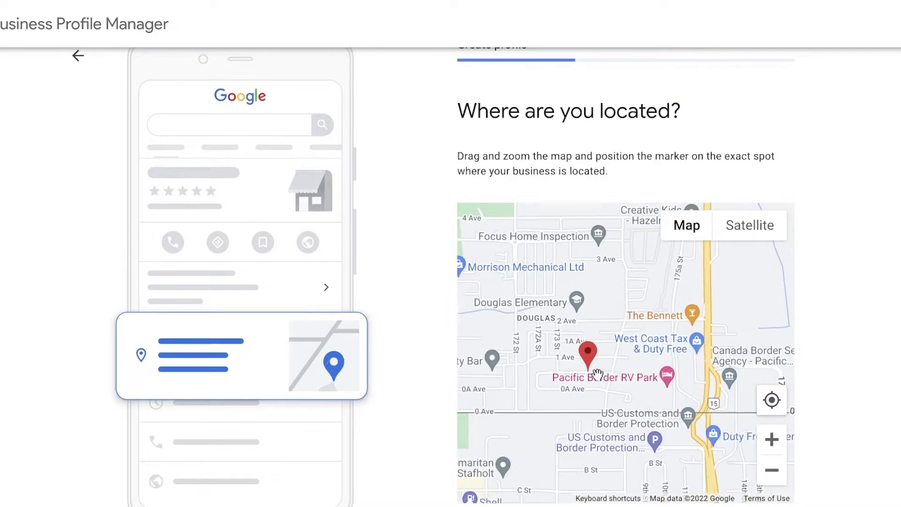
pyautogui.scroll(-2, 545, 490)
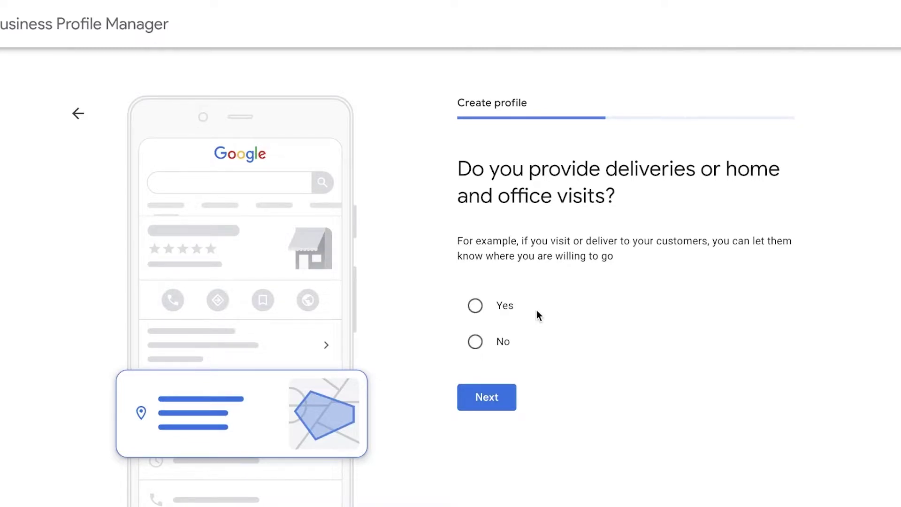
# - Answer Yes to providing deliveries or home and office visits, search the service areas for "can", and skip the contact info
pyautogui.click(490, 398)
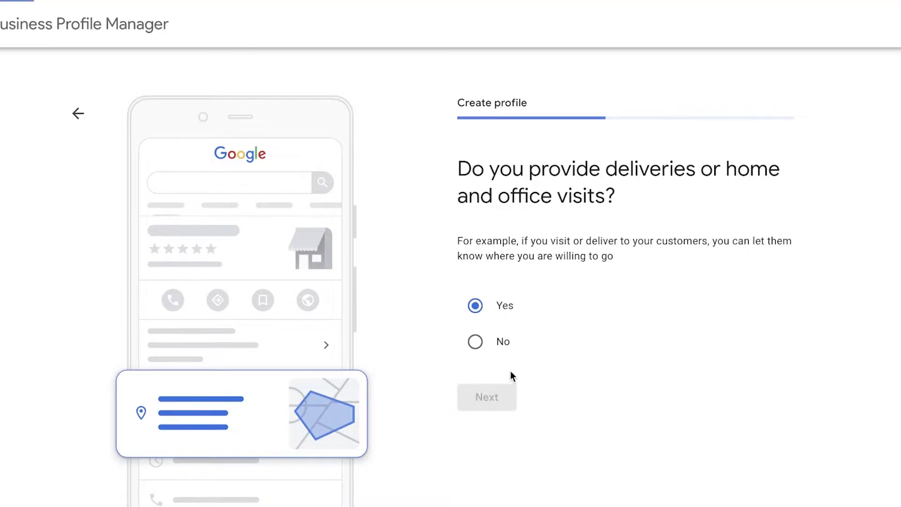
pyautogui.write('can')
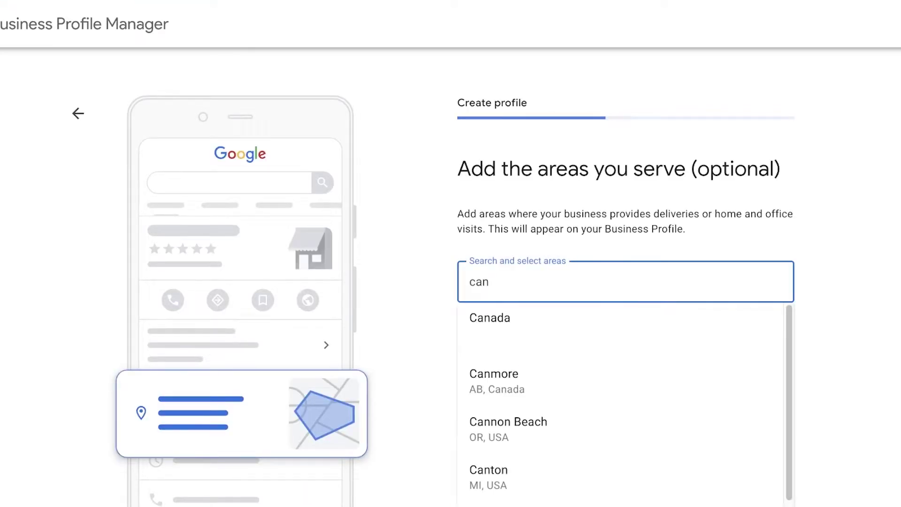
pyautogui.scroll(-1, 512, 487)
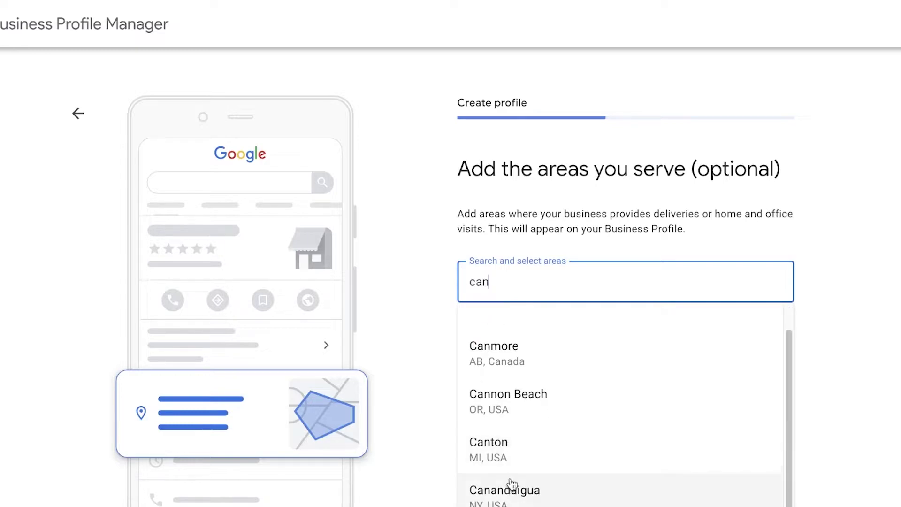
pyautogui.scroll(1, 553, 396)
pyautogui.click(554, 394)
pyautogui.click(477, 416)
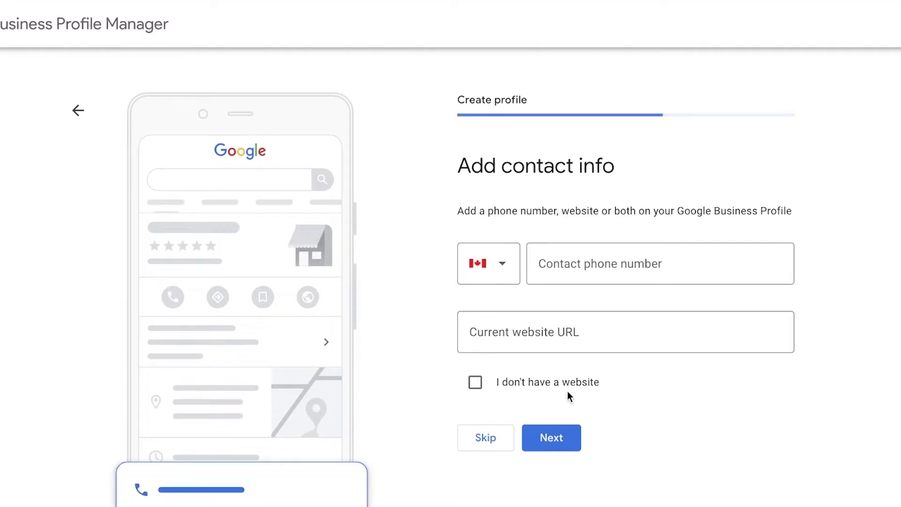
pyautogui.click(486, 439)
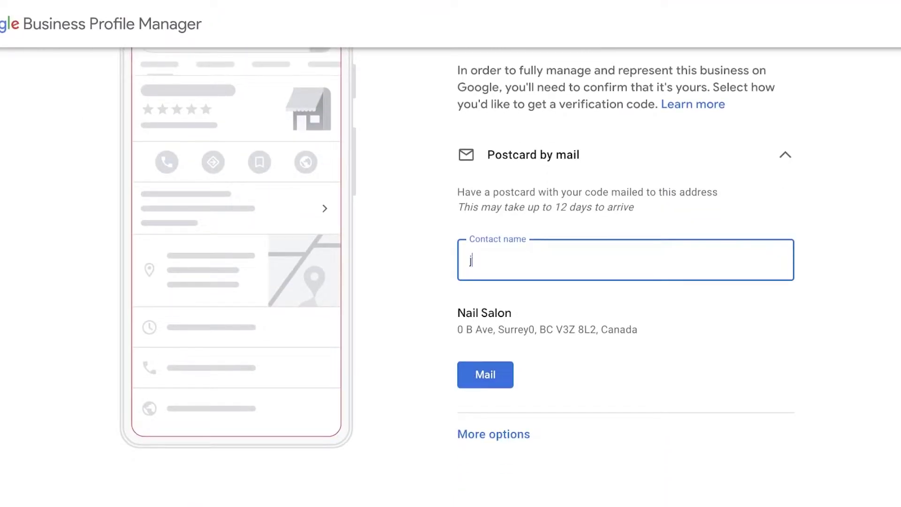
# - Enter the contact name and request the verification postcard by mail, and skip adding services
pyautogui.write('jnde')
pyautogui.press('Return')
pyautogui.scroll(2, 704, 241)
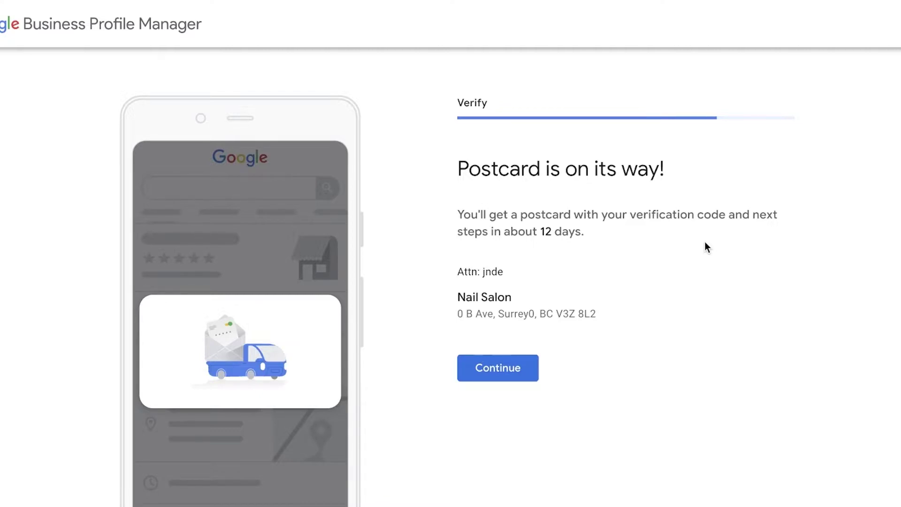
pyautogui.click(483, 370)
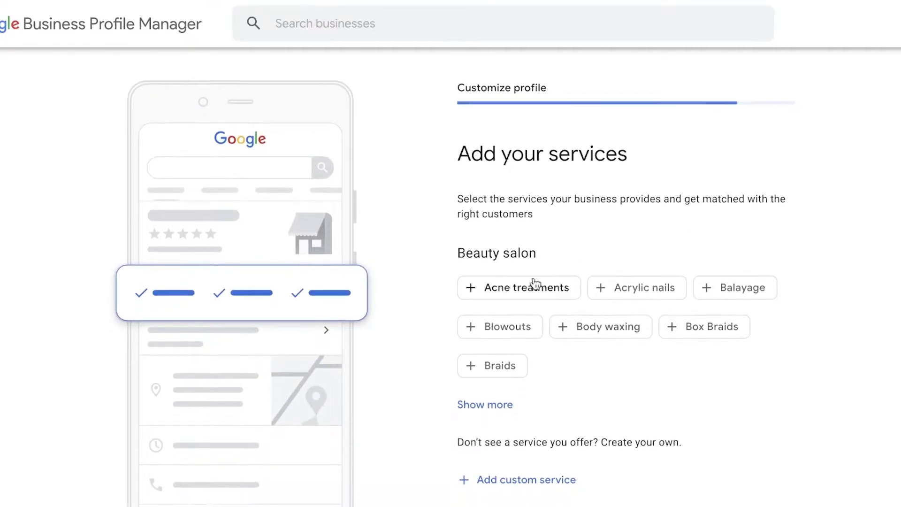
pyautogui.scroll(-1, 549, 277)
pyautogui.click(483, 474)
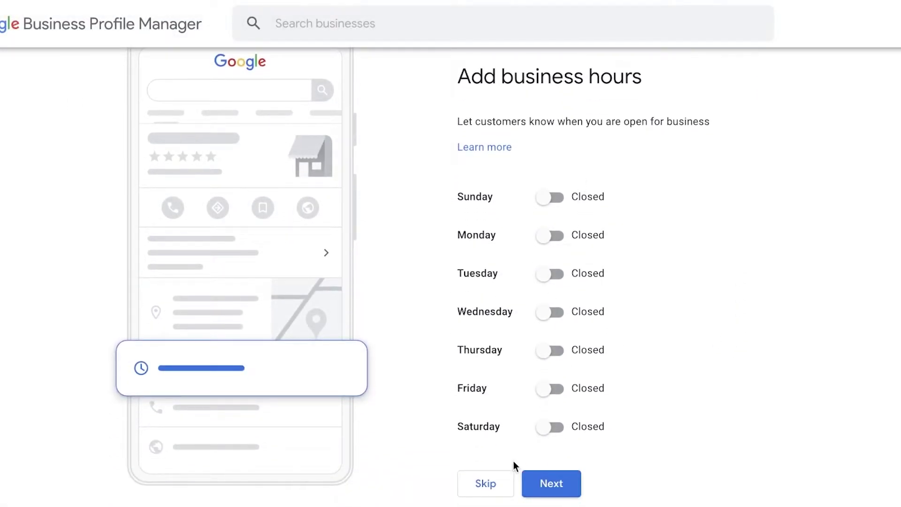
# - Mark Sunday, Monday and Tuesday as open in the business hours, with 24 hours for Sunday and Monday, and continue
pyautogui.click(554, 197)
pyautogui.click(556, 258)
pyautogui.click(551, 320)
pyautogui.click(580, 221)
pyautogui.click(609, 253)
pyautogui.click(596, 263)
pyautogui.click(599, 290)
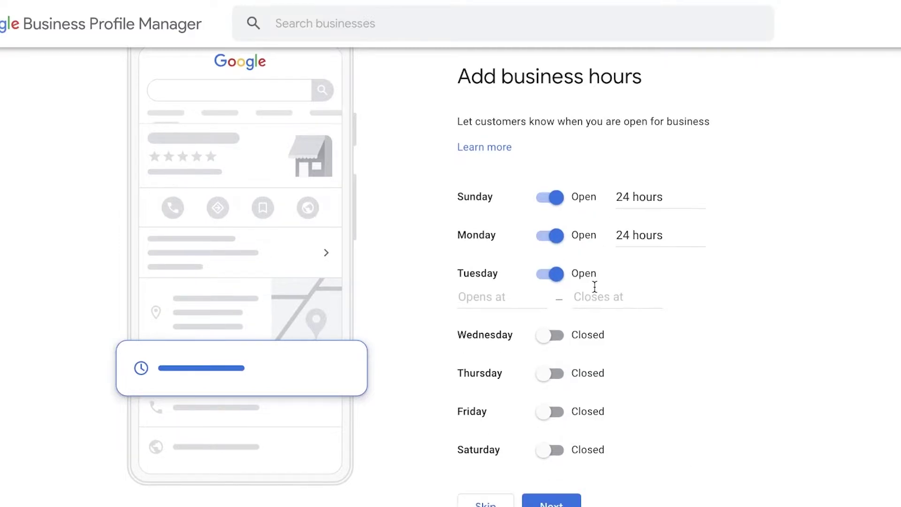
pyautogui.click(594, 287)
pyautogui.click(594, 281)
pyautogui.click(594, 290)
pyautogui.click(603, 326)
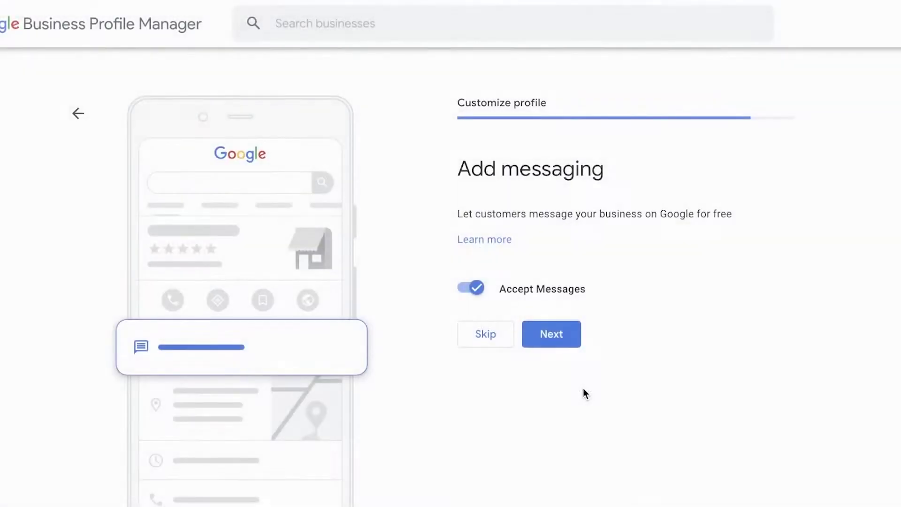
# - Keep Accept Messages on, skip the photos and the advertising credit, and finish the profile setup
pyautogui.click(540, 335)
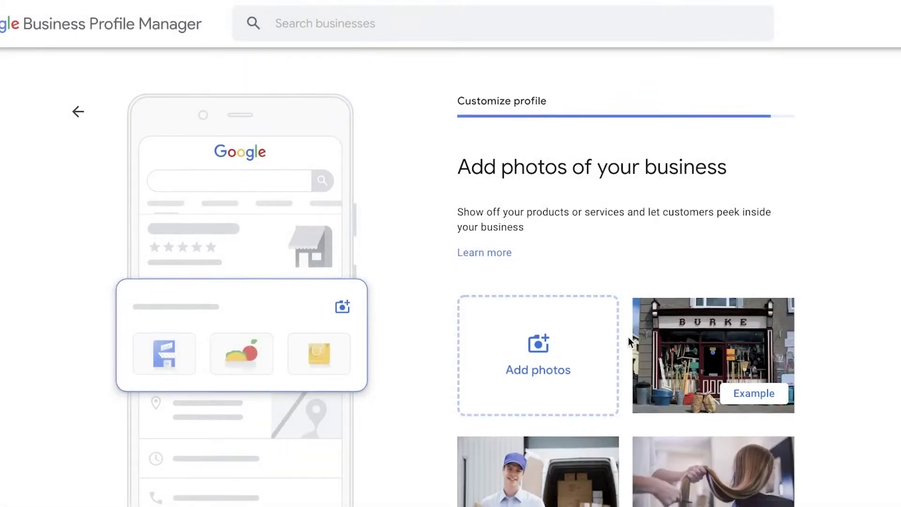
pyautogui.scroll(-3, 628, 337)
pyautogui.click(483, 482)
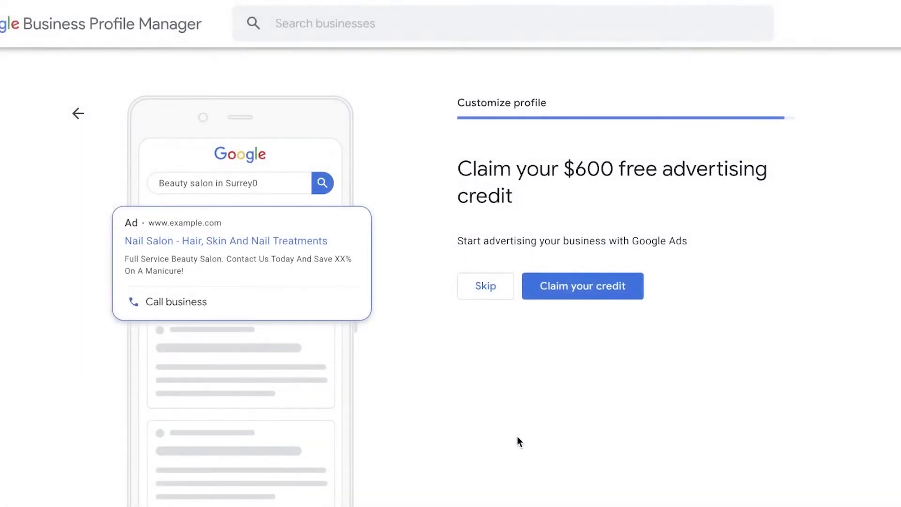
pyautogui.click(505, 282)
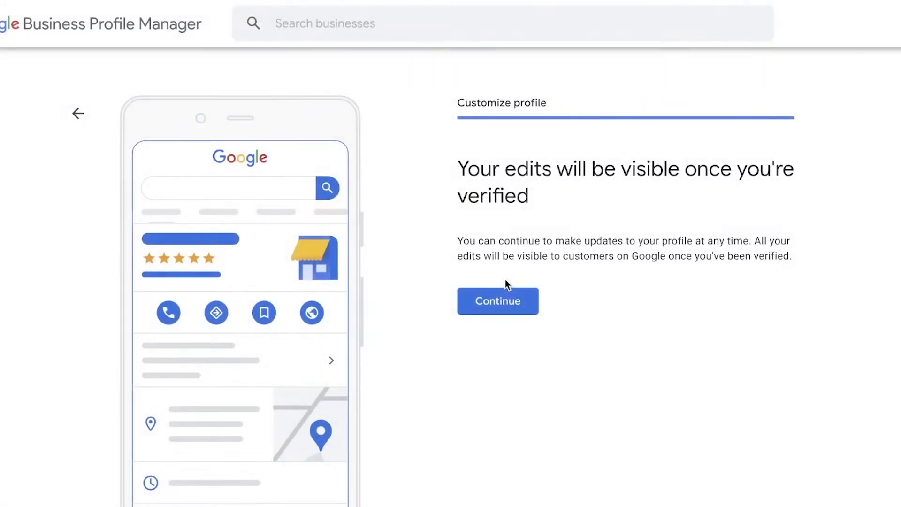
pyautogui.click(503, 302)
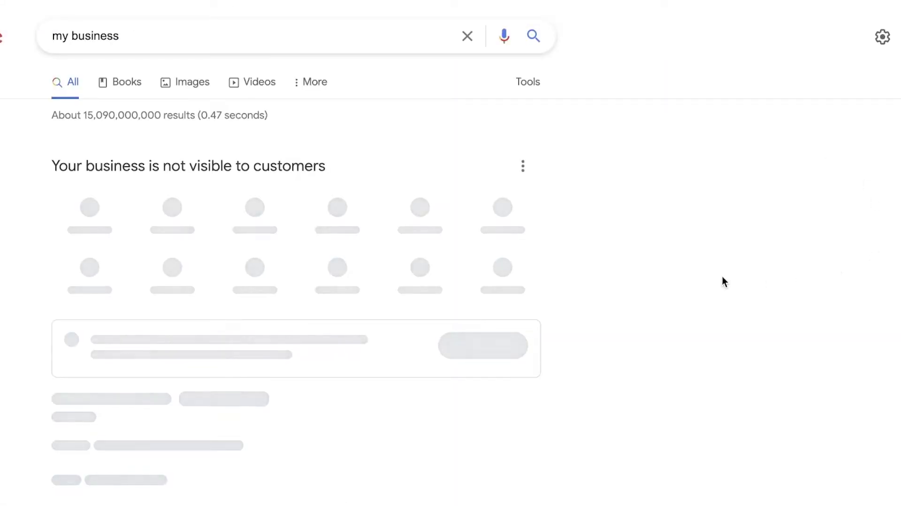
# - Review the list of Your Business Profiles from the profile's management options and close it
pyautogui.scroll(-2, 273, 184)
pyautogui.scroll(5, 382, 181)
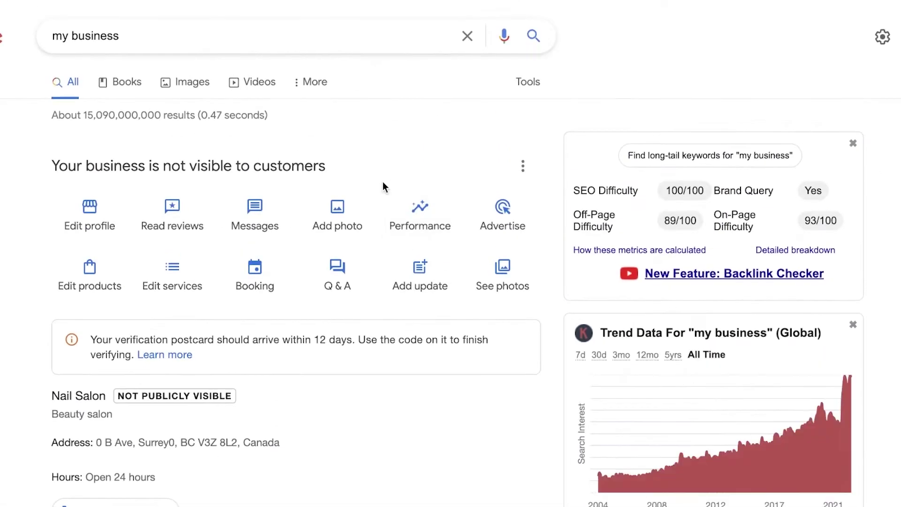
pyautogui.click(512, 170)
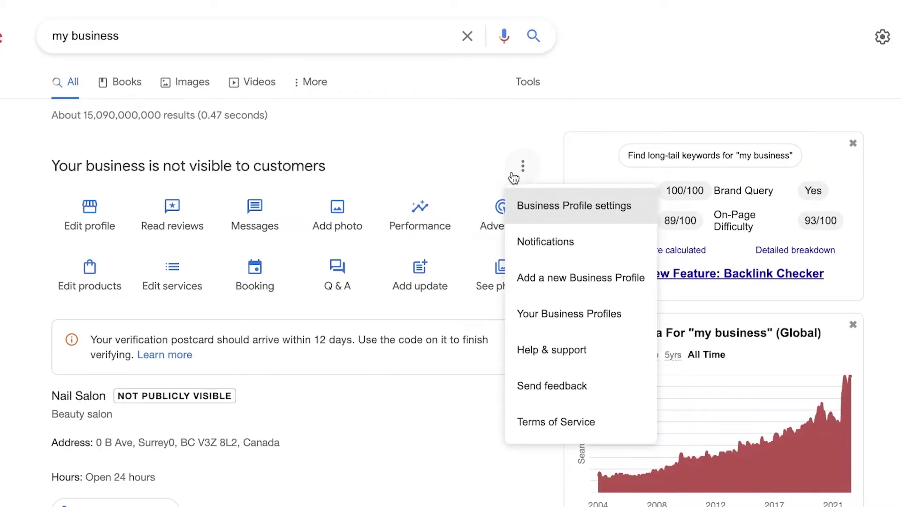
pyautogui.click(479, 170)
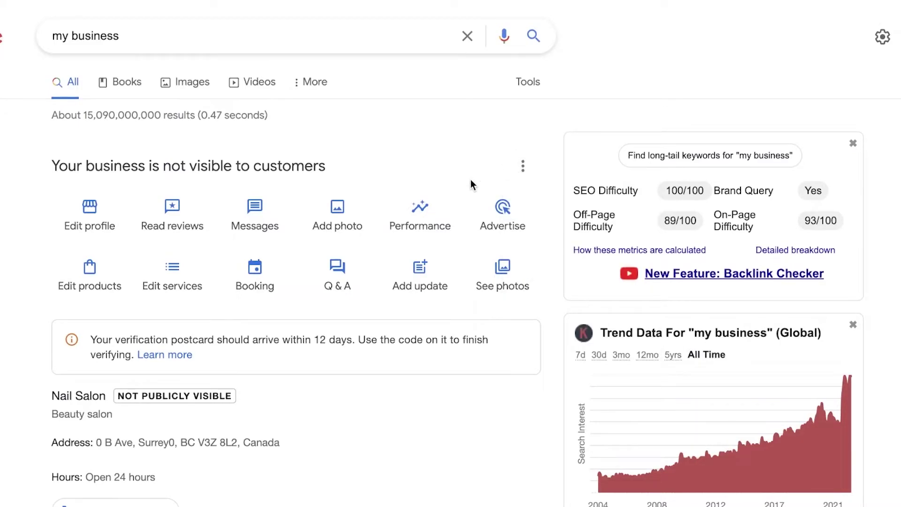
pyautogui.click(519, 165)
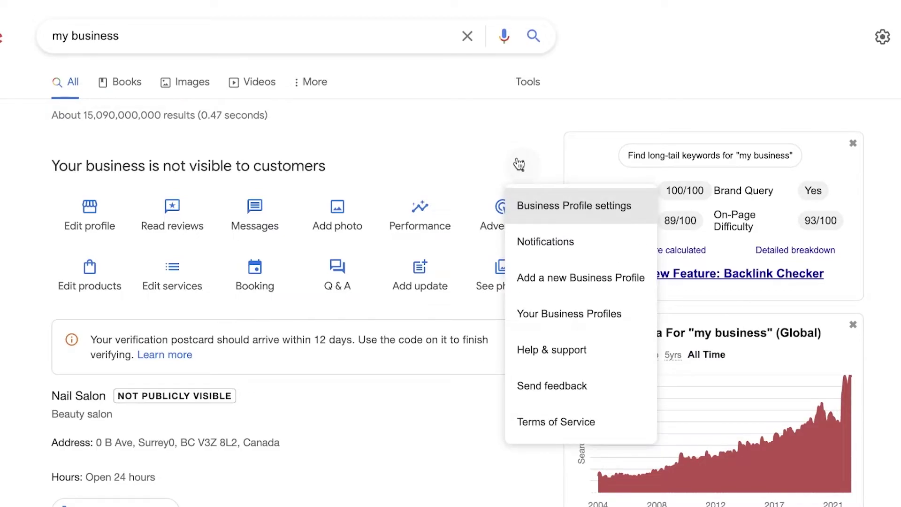
pyautogui.click(548, 315)
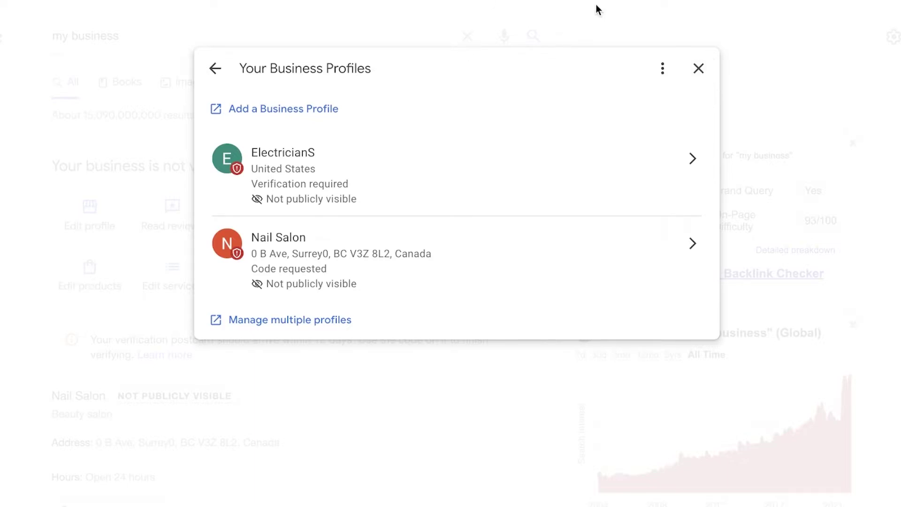
pyautogui.click(714, 72)
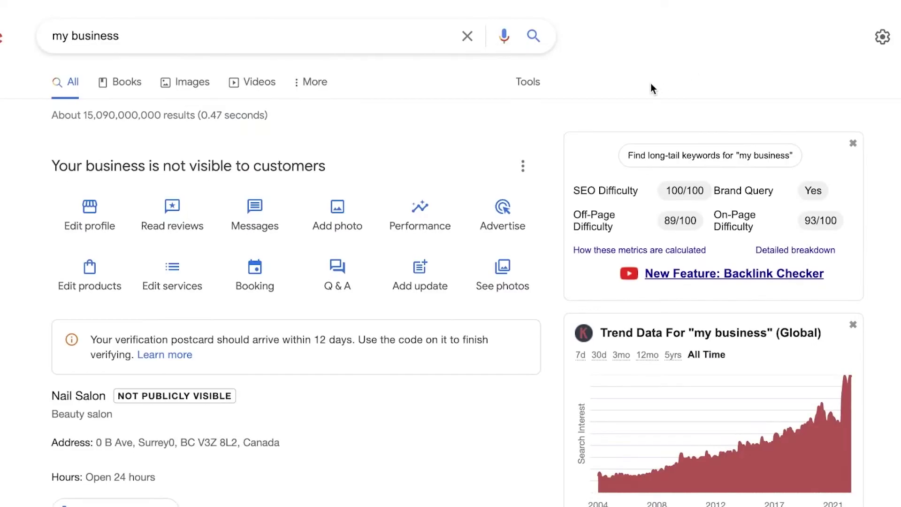
# - Look over the management options and business details of the Nail Salon profile
pyautogui.scroll(-1, 646, 94)
pyautogui.scroll(-1, 647, 94)
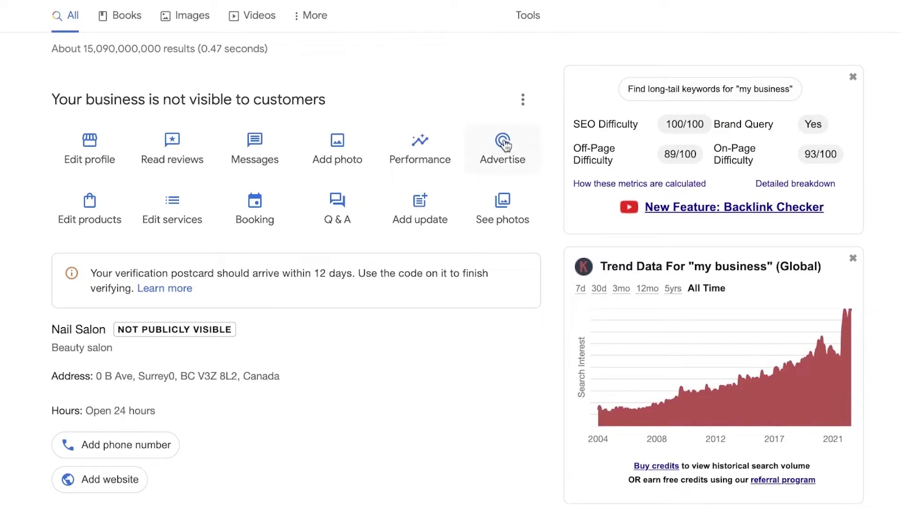
pyautogui.scroll(-5, 504, 146)
pyautogui.scroll(7, 507, 160)
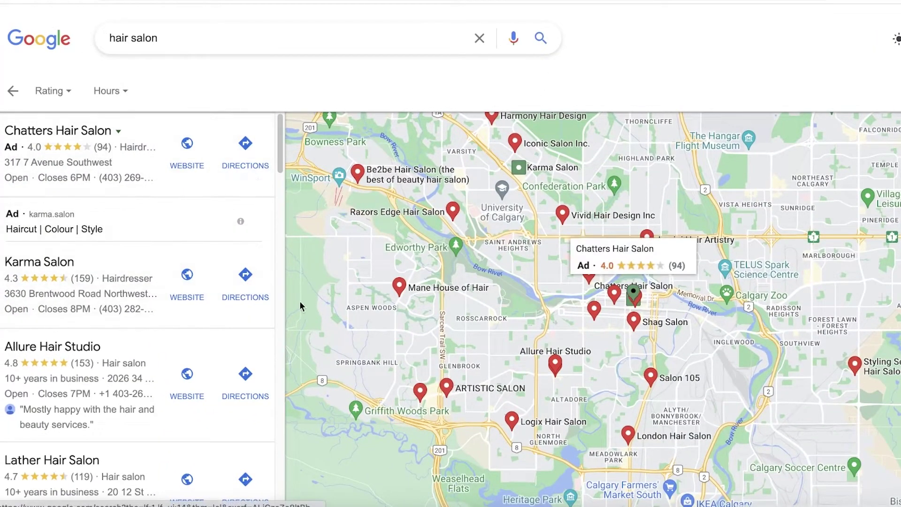
# - Leave the map view of the hair salon search and compare the local business listings with the website results
pyautogui.click(13, 91)
pyautogui.scroll(-15, 256, 129)
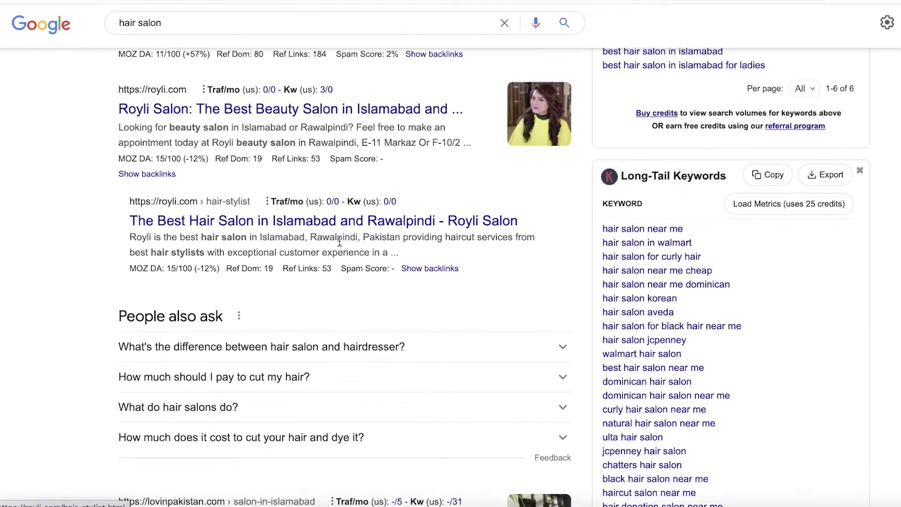
pyautogui.scroll(-2, 338, 240)
pyautogui.scroll(12, 282, 188)
pyautogui.scroll(3, 245, 125)
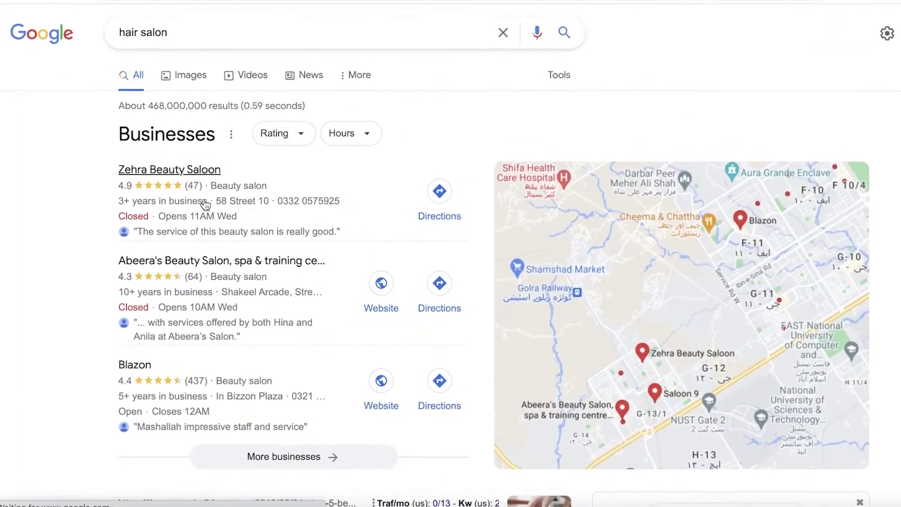
pyautogui.scroll(-12, 211, 198)
pyautogui.scroll(10, 211, 197)
pyautogui.scroll(5, 254, 211)
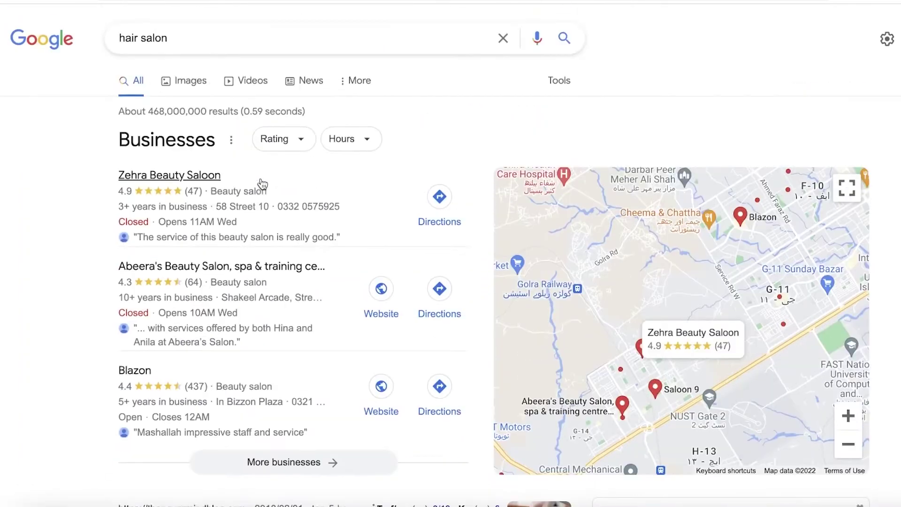
# - Examine the organic hair salon website results and the traffic and domain metrics shown under each one
pyautogui.scroll(-15, 241, 288)
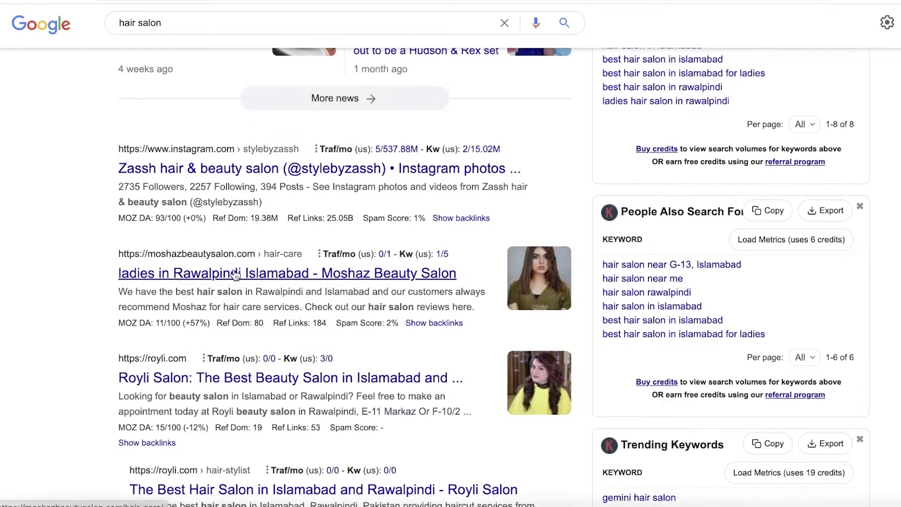
pyautogui.scroll(-4, 237, 277)
pyautogui.scroll(9, 229, 282)
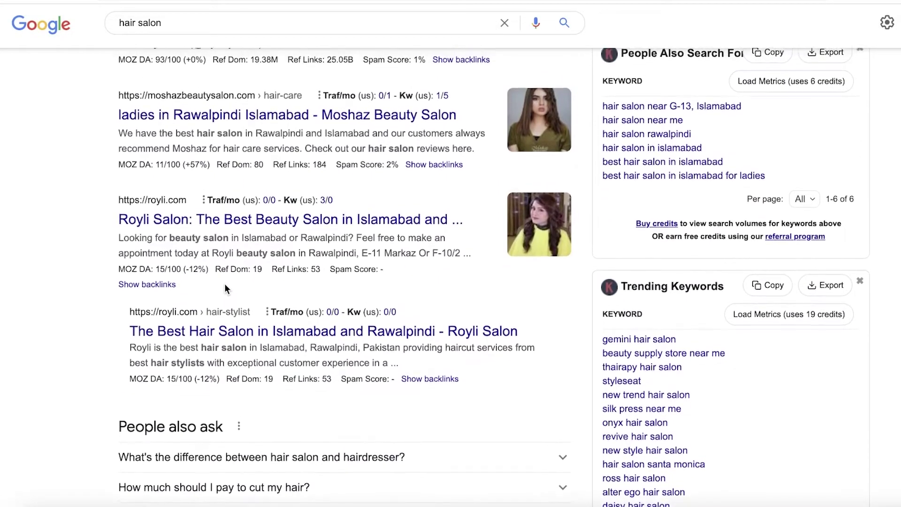
pyautogui.scroll(-5, 225, 286)
pyautogui.scroll(-8, 225, 286)
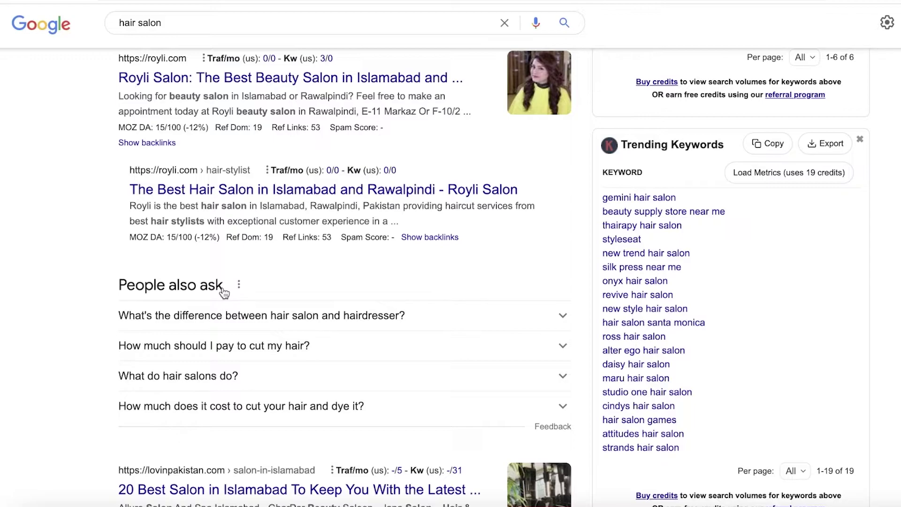
pyautogui.scroll(4, 238, 281)
pyautogui.scroll(-1, 241, 272)
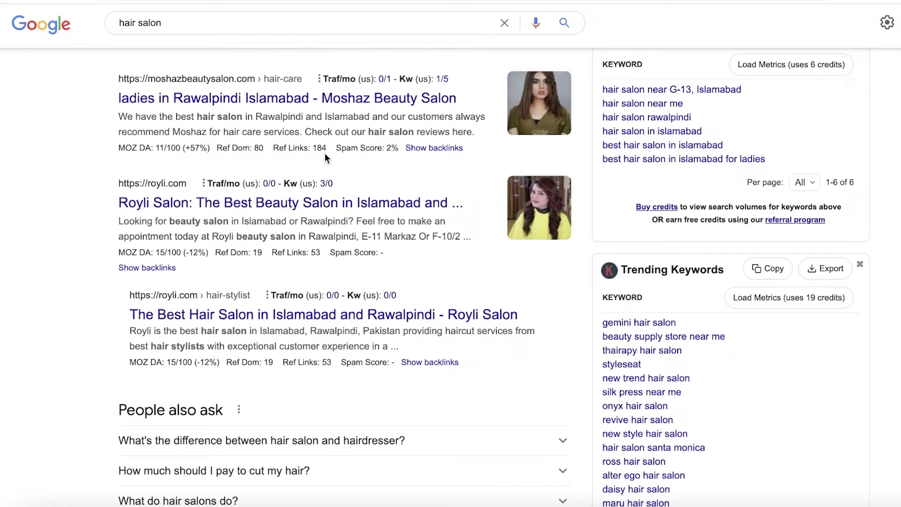
# - Examine the trending keywords beside the hair salon results and view the Keywords Everywhere extension's tools
pyautogui.scroll(-3, 325, 153)
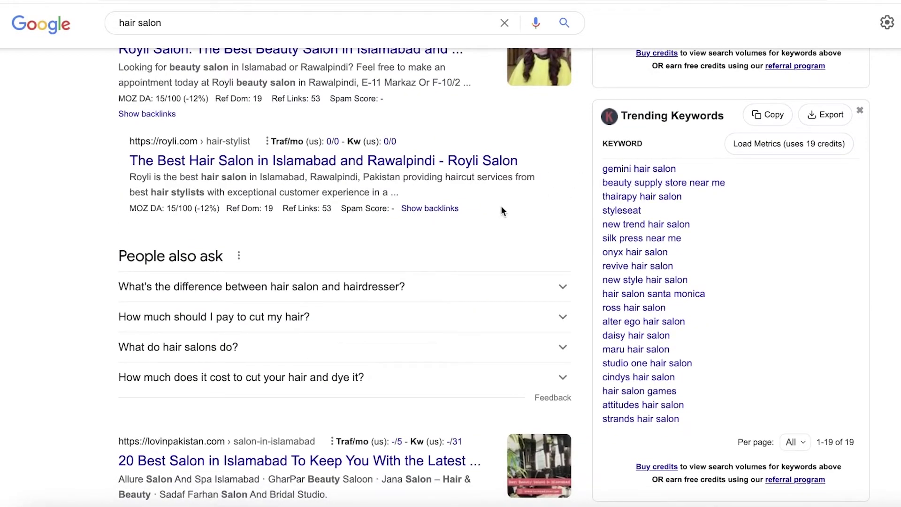
pyautogui.scroll(1, 500, 206)
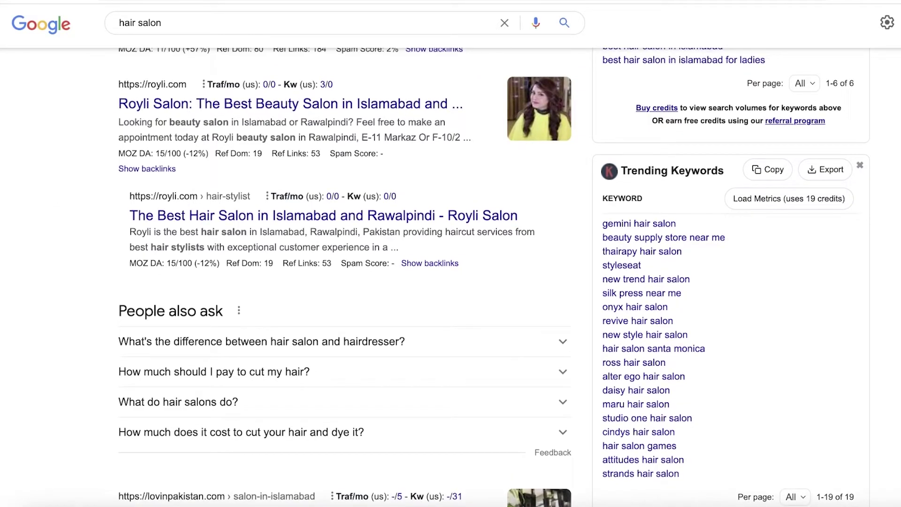
pyautogui.click(858, 0)
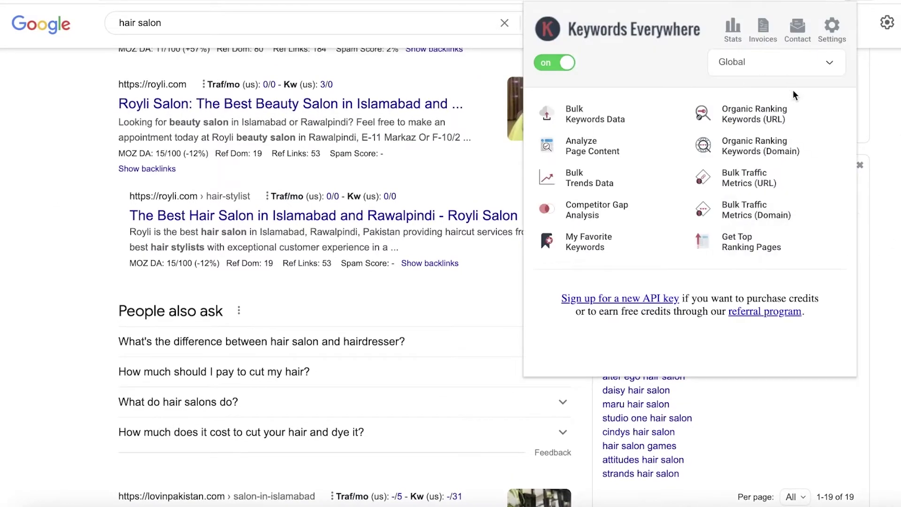
pyautogui.click(852, 1)
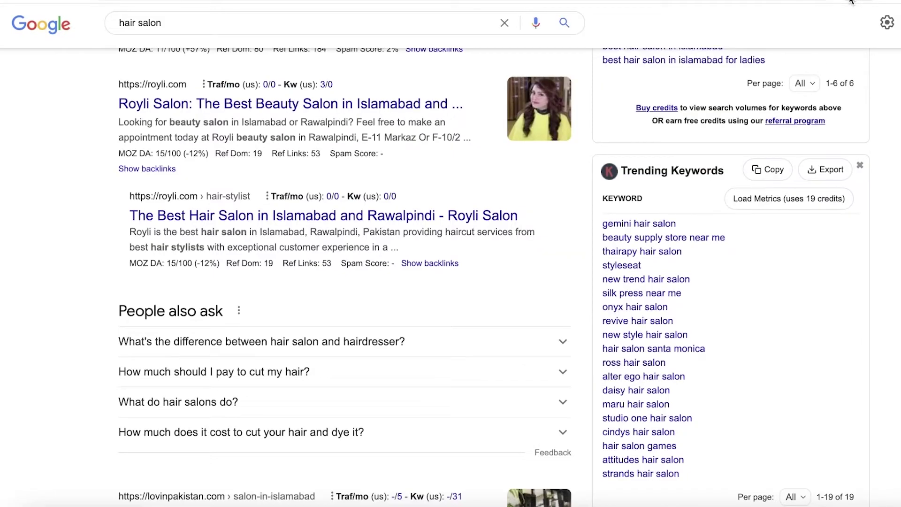